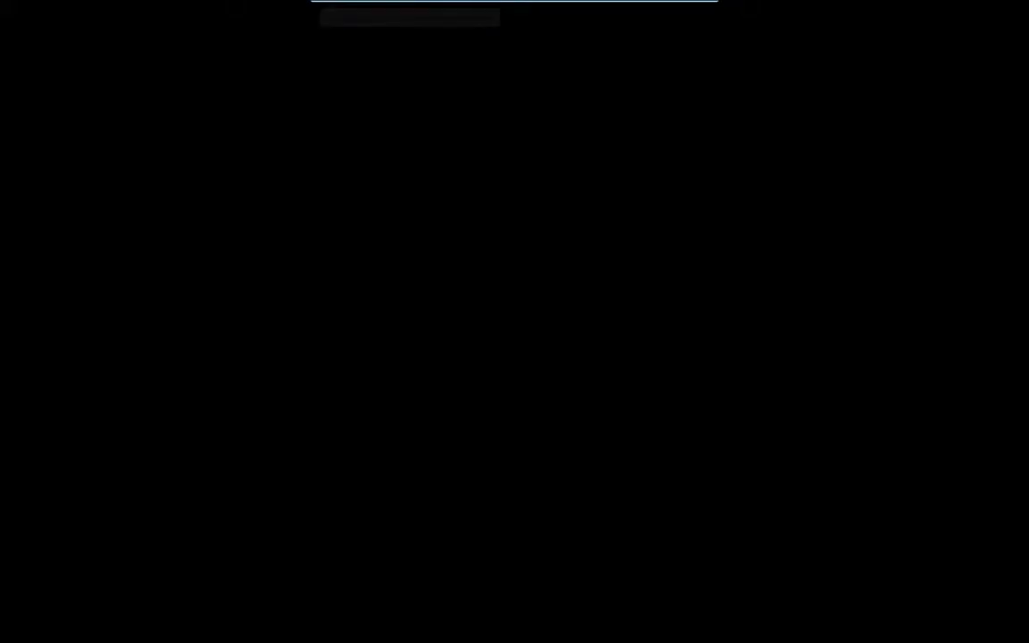
- Enter the BIOS setup at startup, move CD-ROM Drive to first place in the boot order, and save and exit
{"action": "key", "text": "F2"}
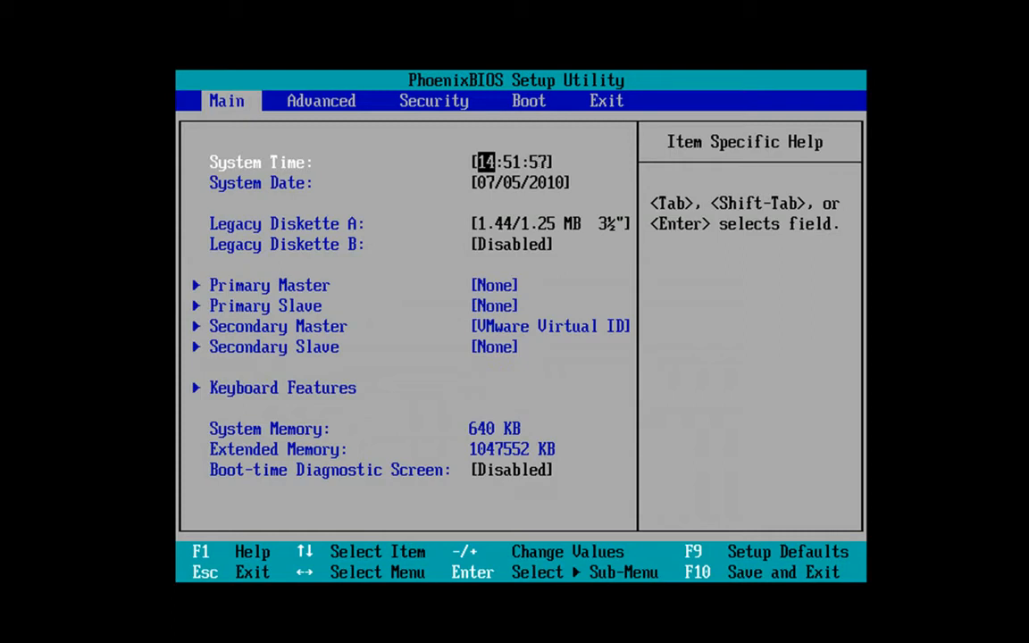
{"action": "key", "text": "Right"}
{"action": "key", "text": "Right"}
{"action": "key", "text": "Right"}
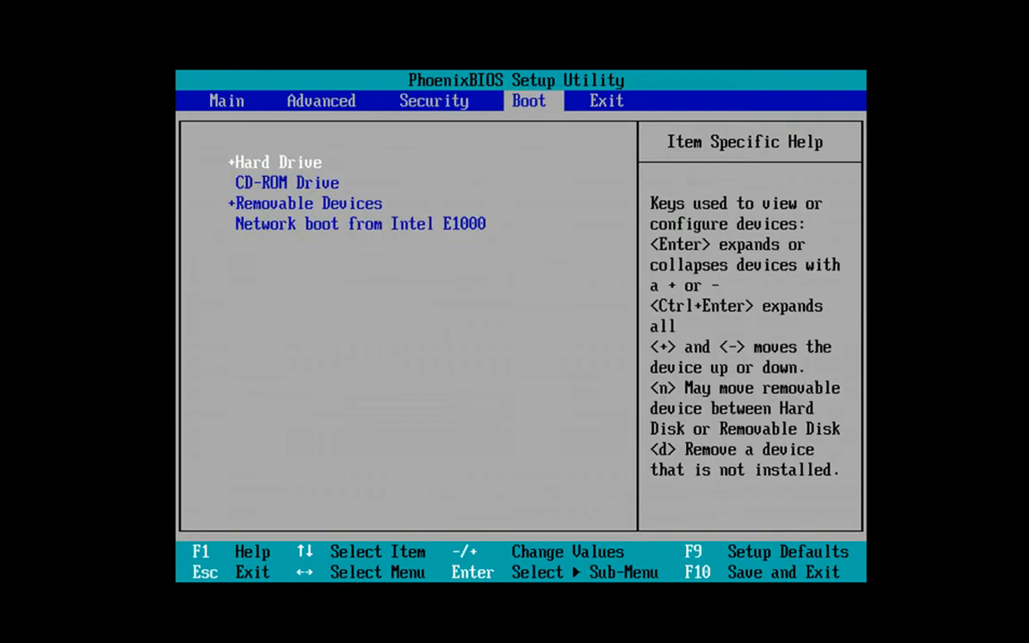
{"action": "key", "text": "Down"}
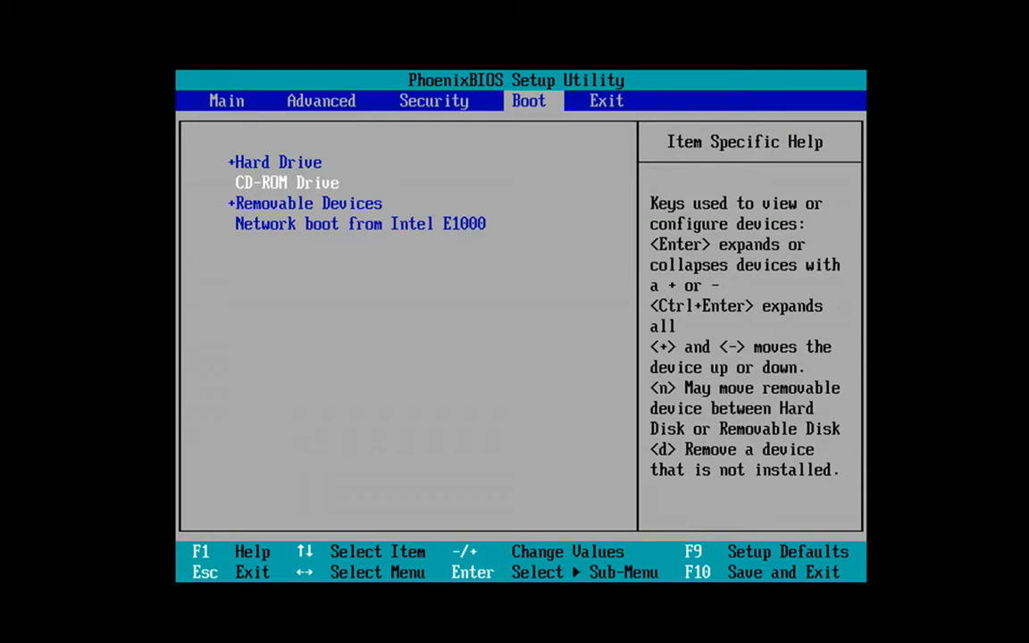
{"action": "key", "text": "plus"}
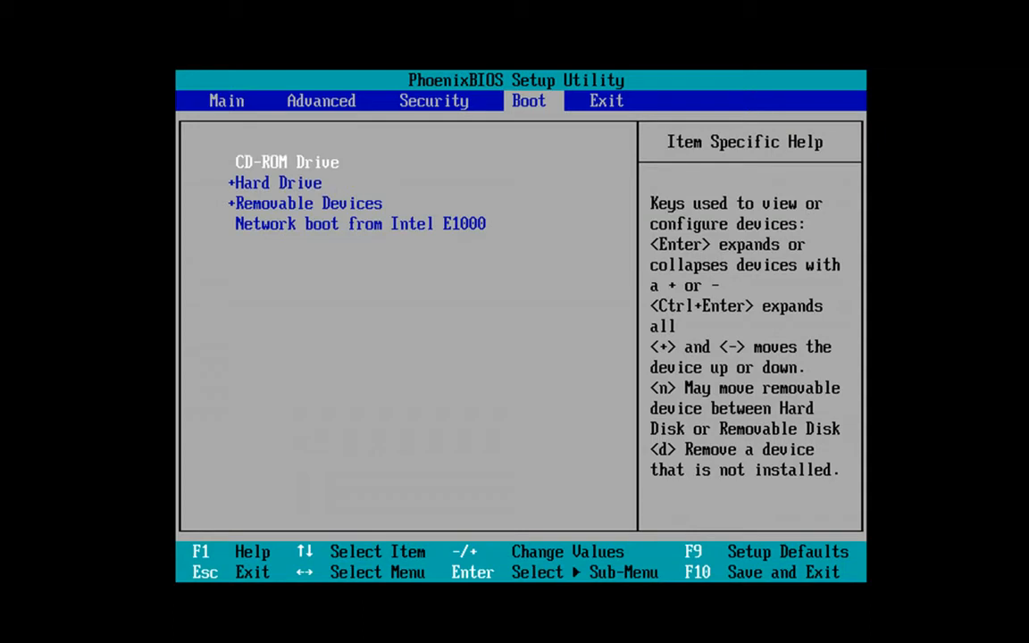
{"action": "key", "text": "F10"}
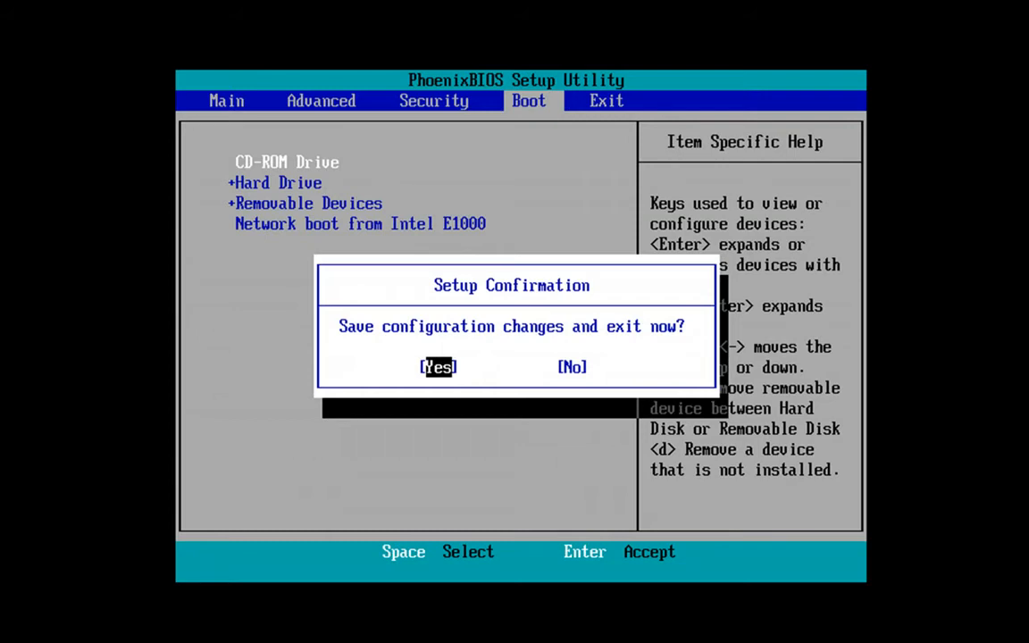
{"action": "key", "text": "Return"}
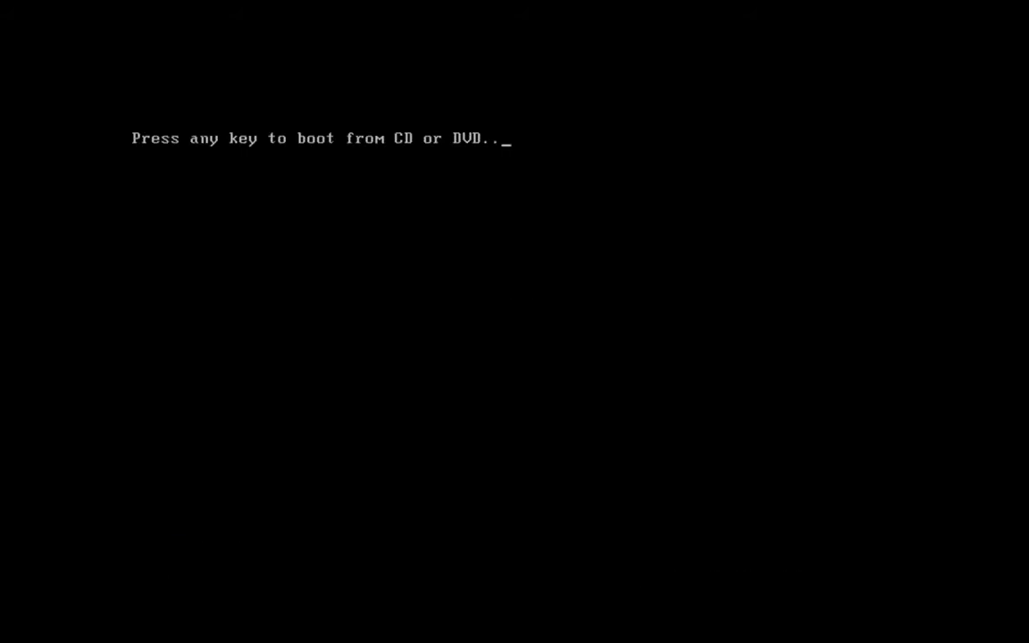
- Boot from the Windows 7 DVD and continue setup with the time and currency format set to English (United Kingdom)
{"action": "key", "text": "Return"}
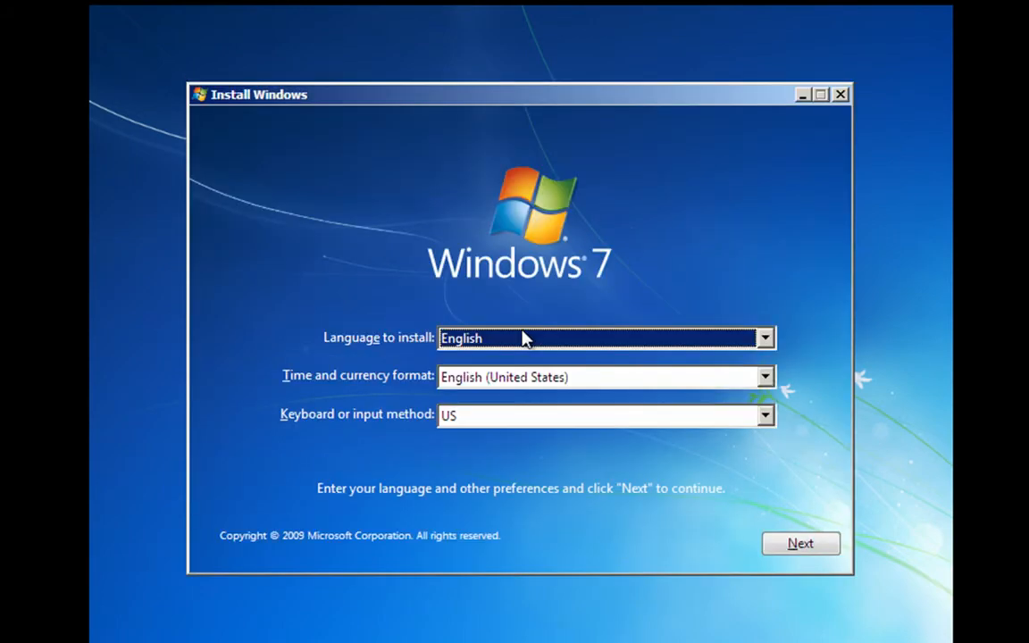
{"action": "left_click", "coordinate": [765, 377]}
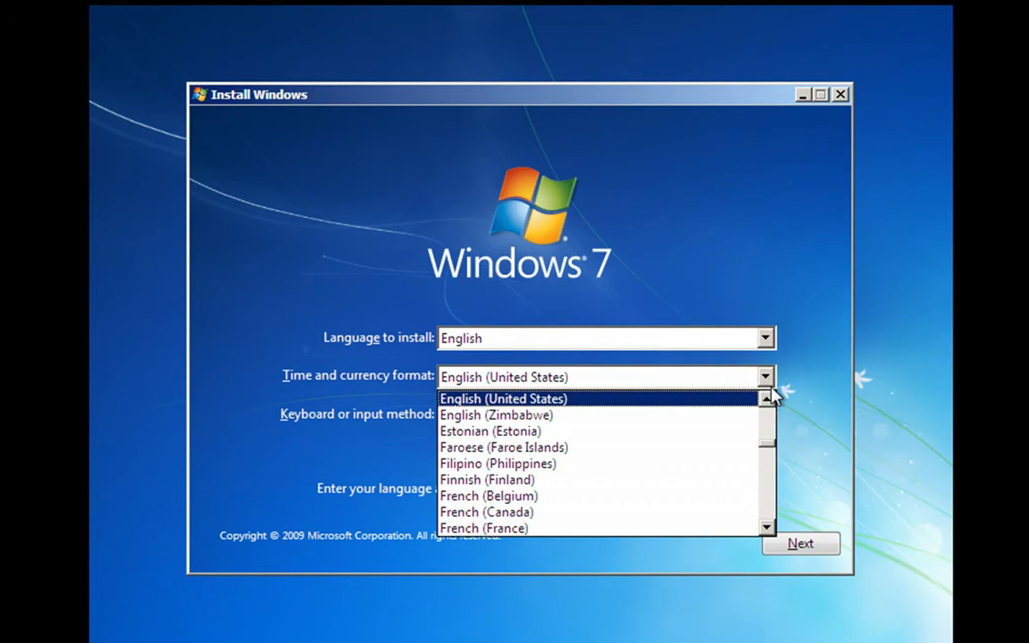
{"action": "left_click", "coordinate": [766, 404]}
{"action": "left_click", "coordinate": [723, 405]}
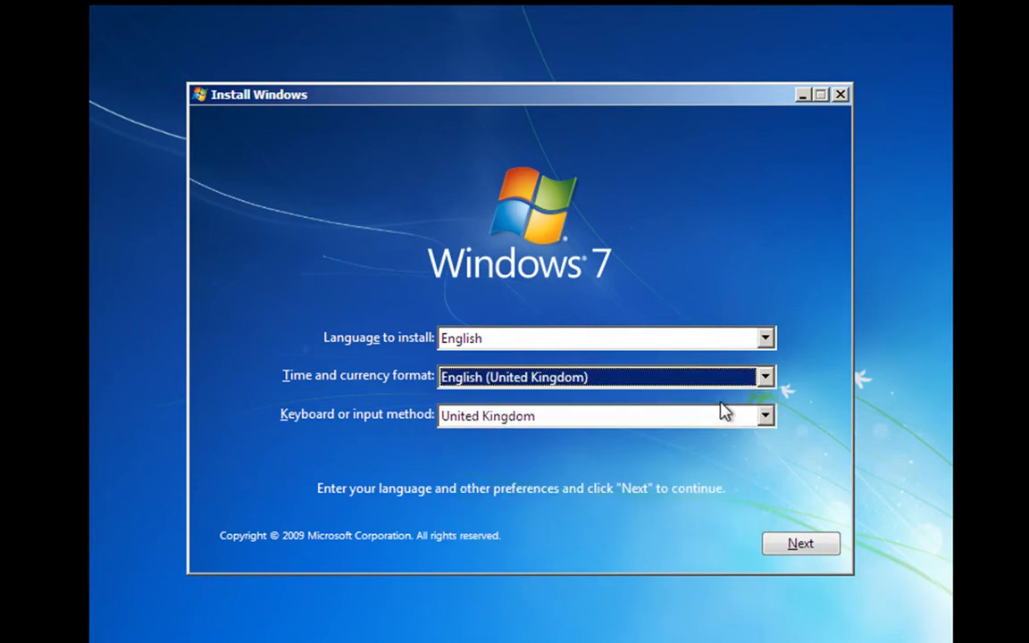
{"action": "left_click", "coordinate": [801, 542]}
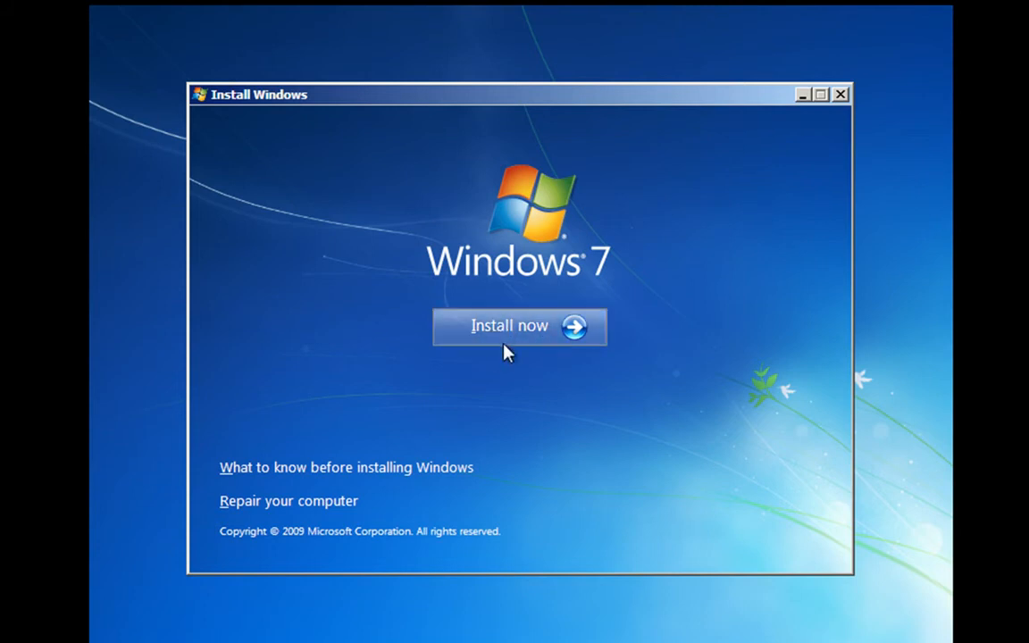
- Choose to repair the Windows 7 installation on Local Disk (C:) and launch the System Restore recovery tool
{"action": "left_click", "coordinate": [256, 510]}
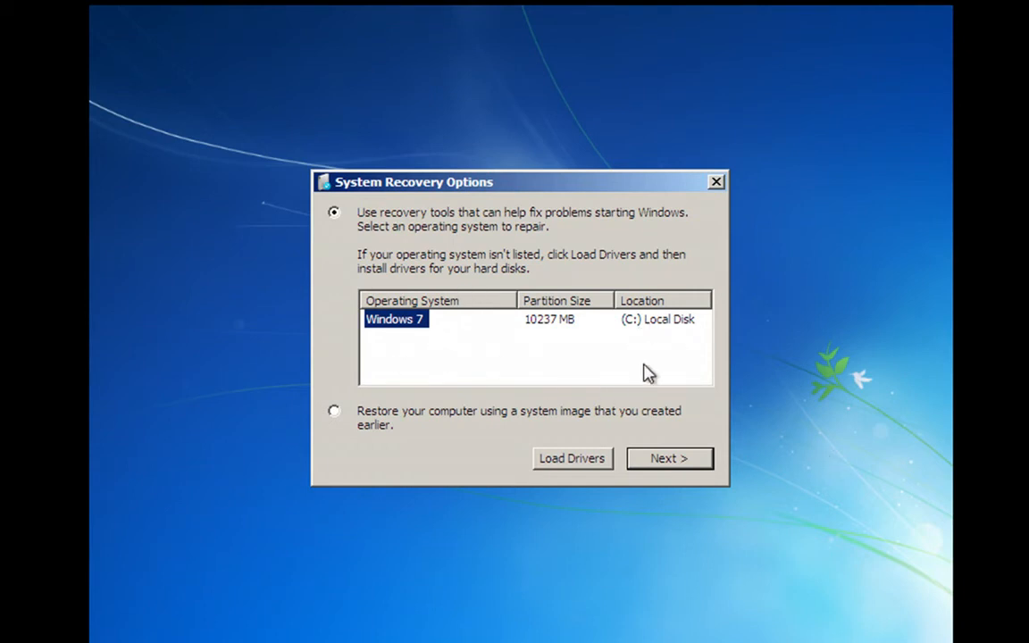
{"action": "left_click", "coordinate": [684, 460]}
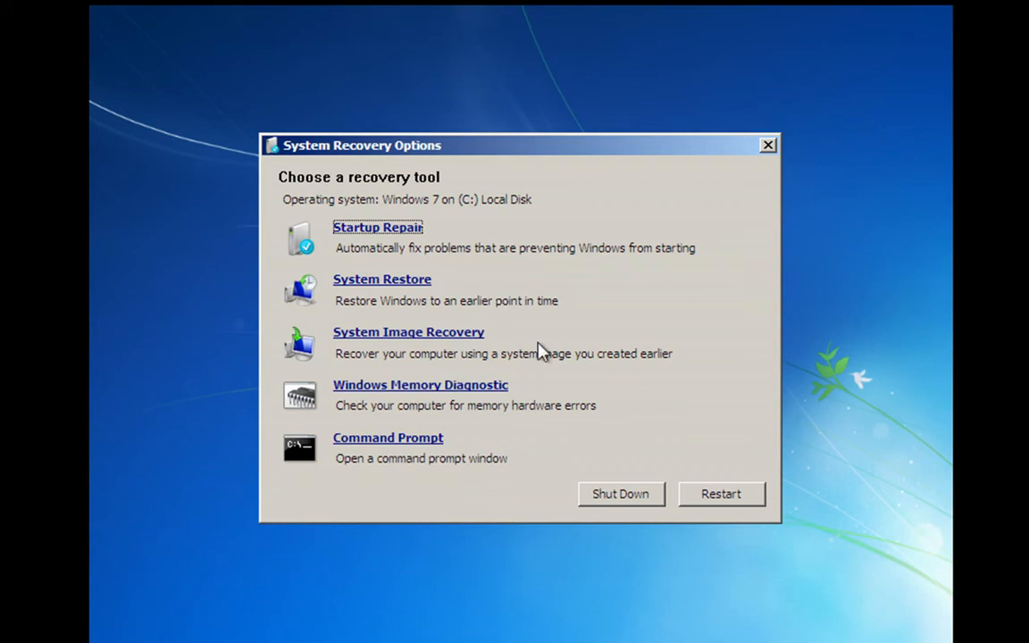
{"action": "left_click", "coordinate": [360, 288]}
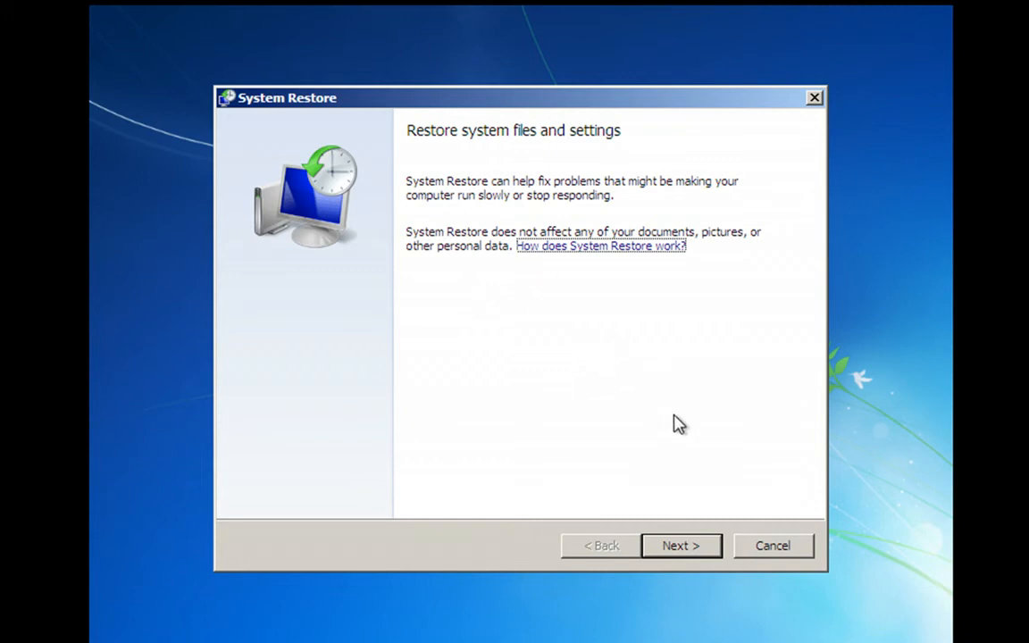
- Restore the system to the manual restore point "DIY PC Repairs test restore" and restart the computer
{"action": "left_click", "coordinate": [686, 546]}
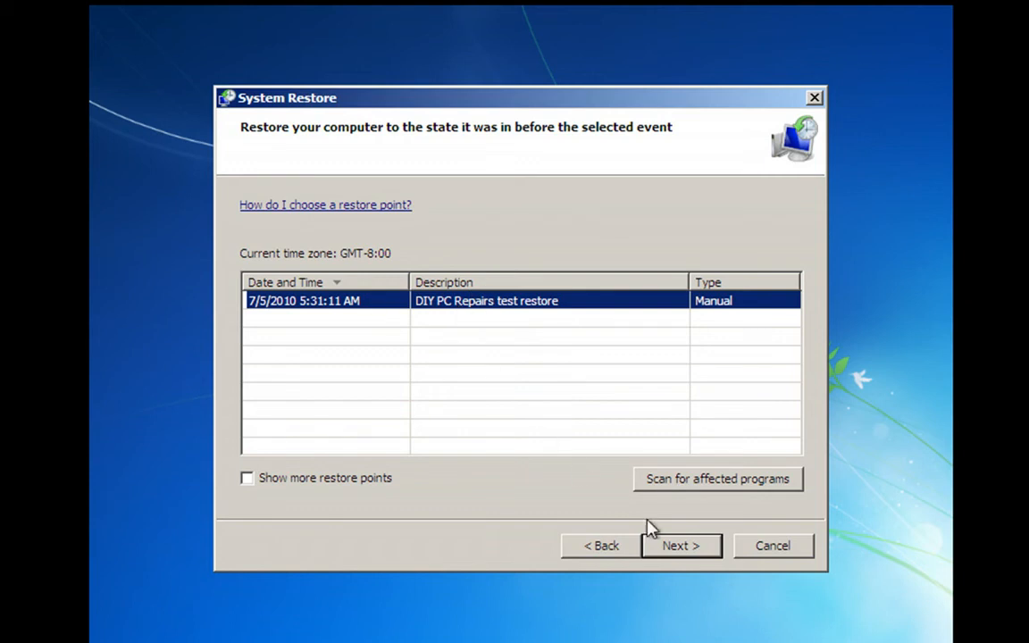
{"action": "left_click", "coordinate": [675, 549]}
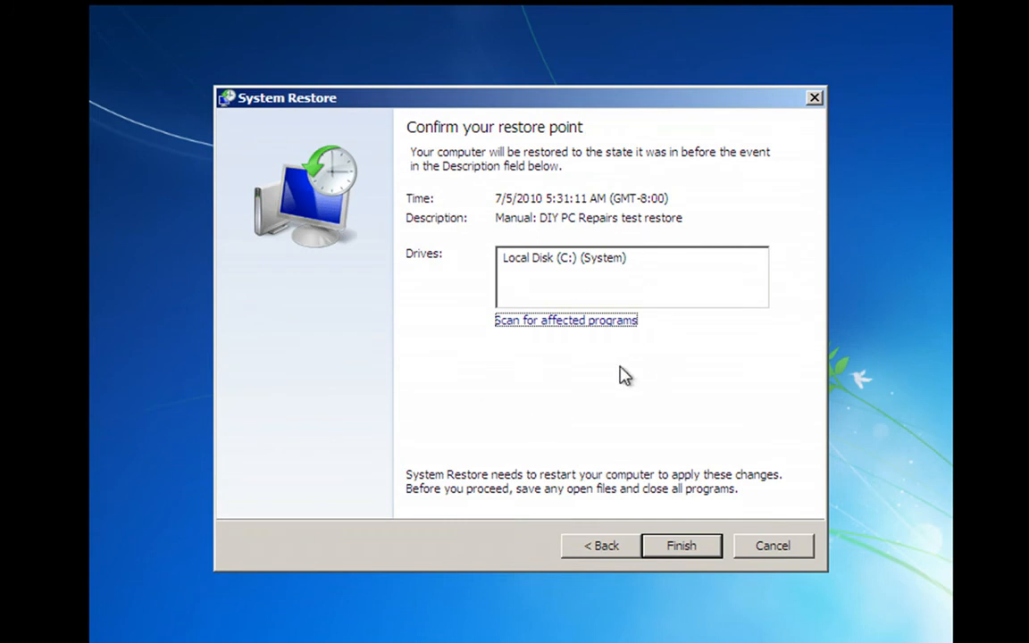
{"action": "left_click", "coordinate": [675, 548]}
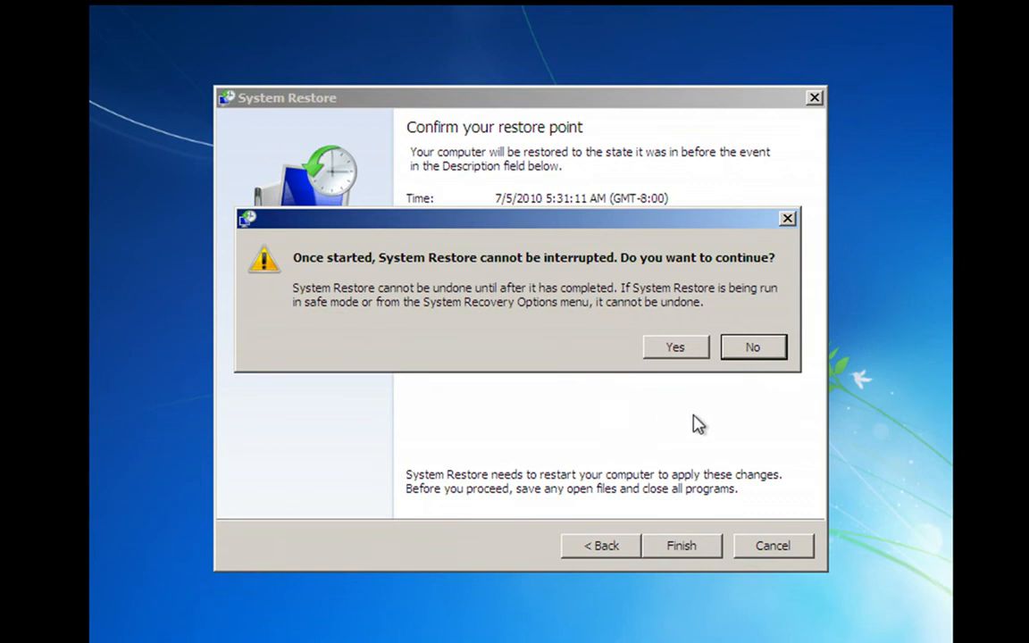
{"action": "left_click", "coordinate": [680, 348]}
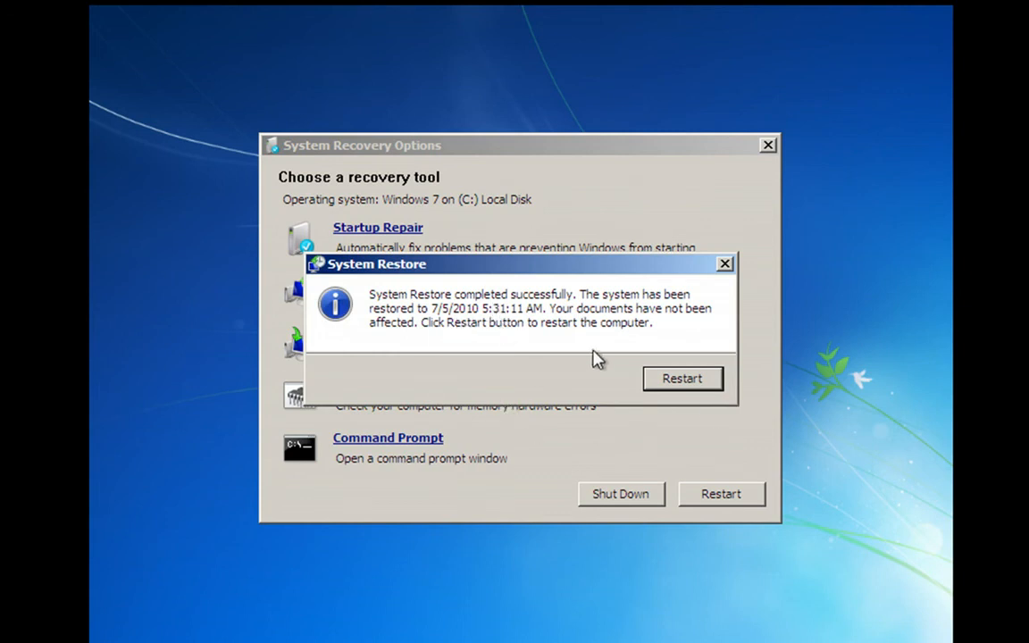
{"action": "left_click", "coordinate": [681, 384]}
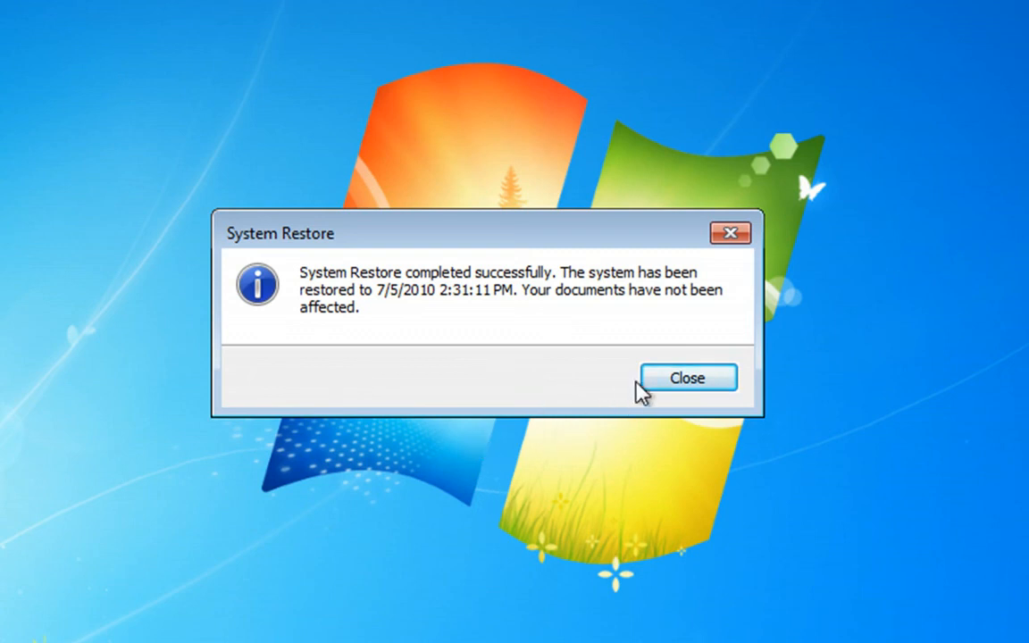
- Dismiss the System Restore message on the desktop and restart Windows
{"action": "left_click", "coordinate": [683, 378]}
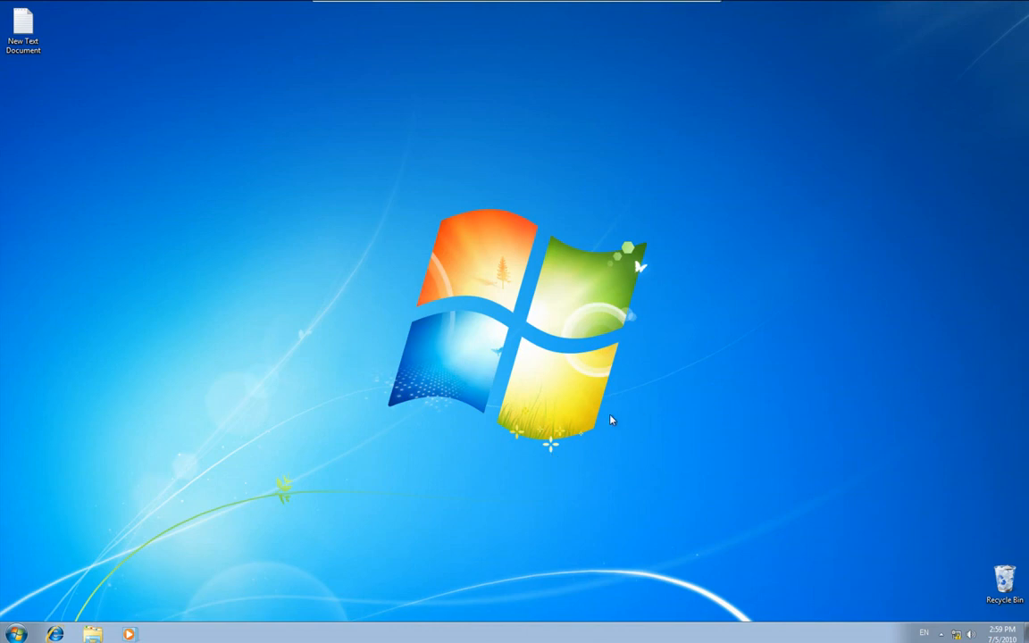
{"action": "key", "text": "super"}
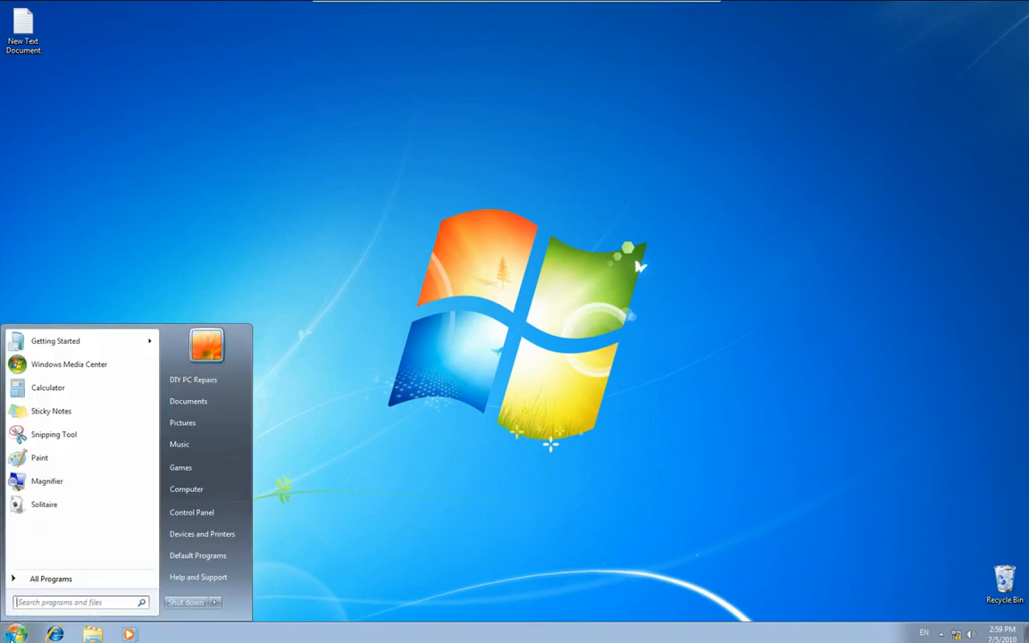
{"action": "left_click", "coordinate": [215, 602]}
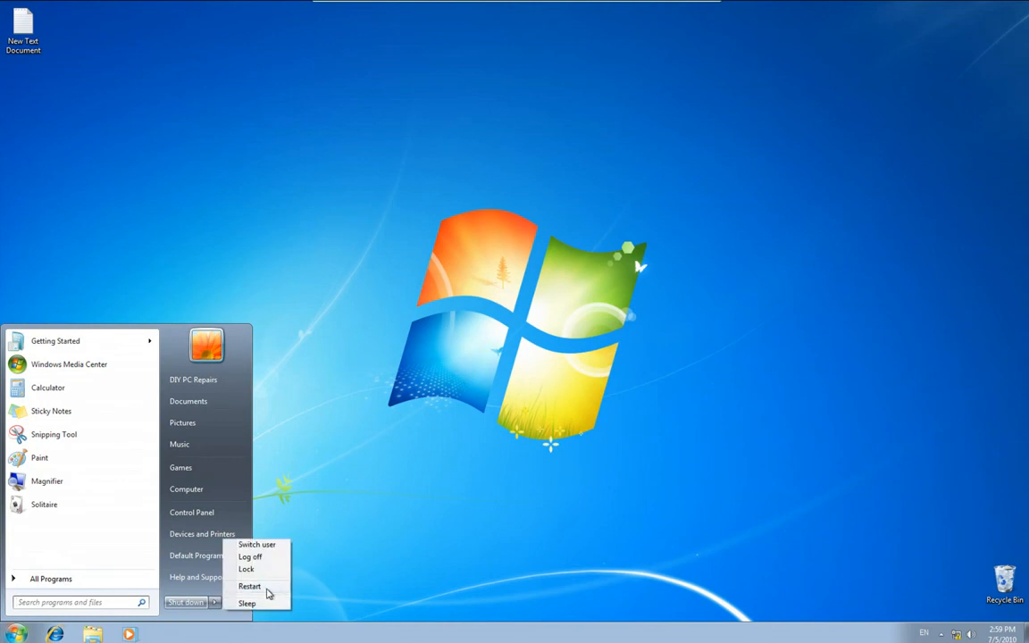
{"action": "left_click", "coordinate": [267, 588]}
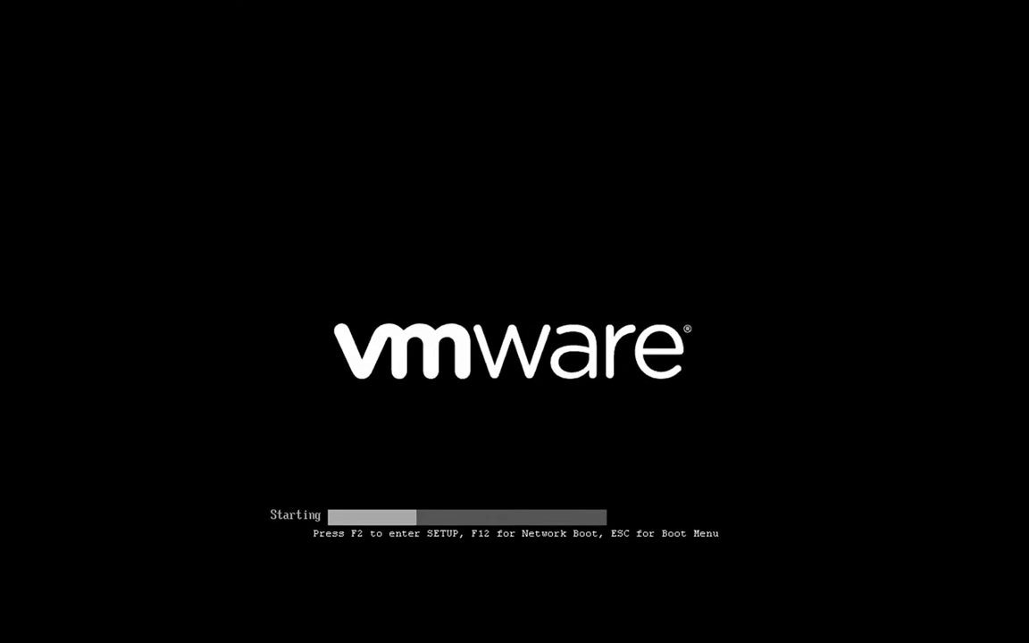
- Enter the BIOS setup during startup, move Hard Drive back to first place in the boot order, and save and exit
{"action": "key", "text": "F2"}
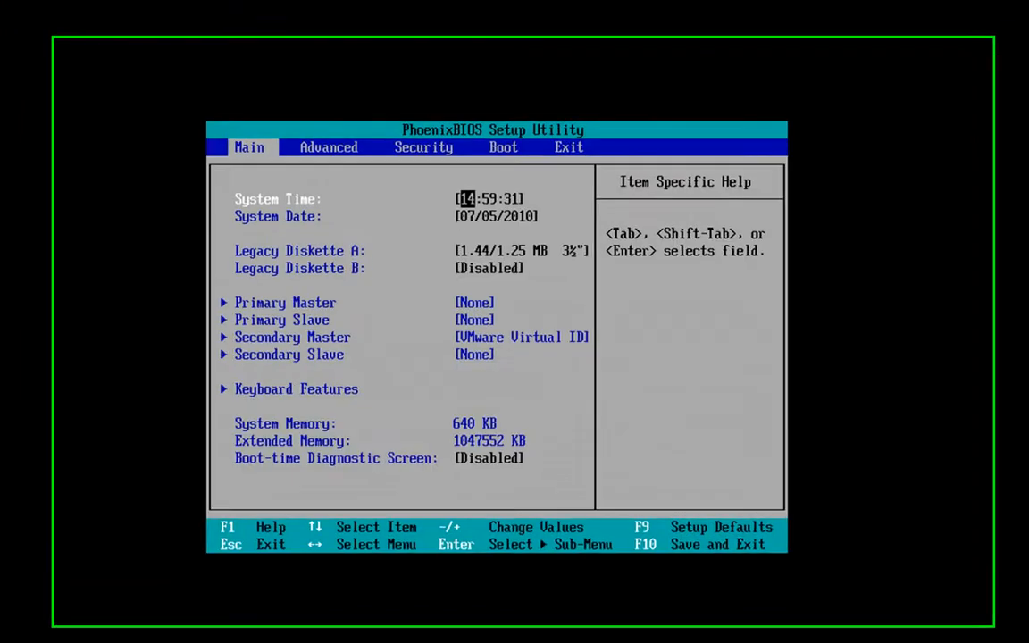
{"action": "key", "text": "Right"}
{"action": "key", "text": "Right"}
{"action": "key", "text": "Right"}
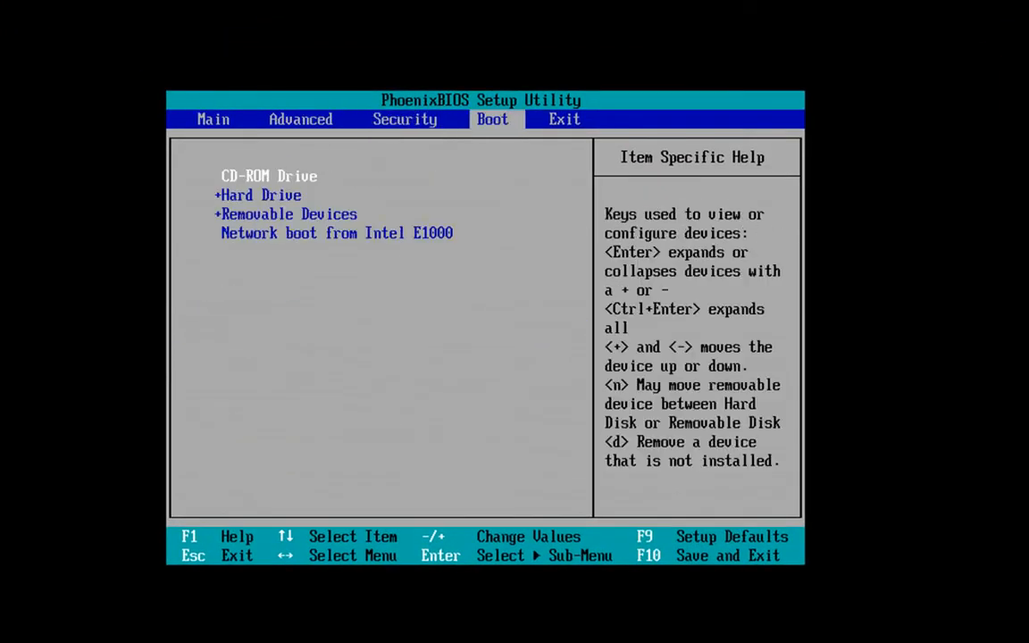
{"action": "key", "text": "Down"}
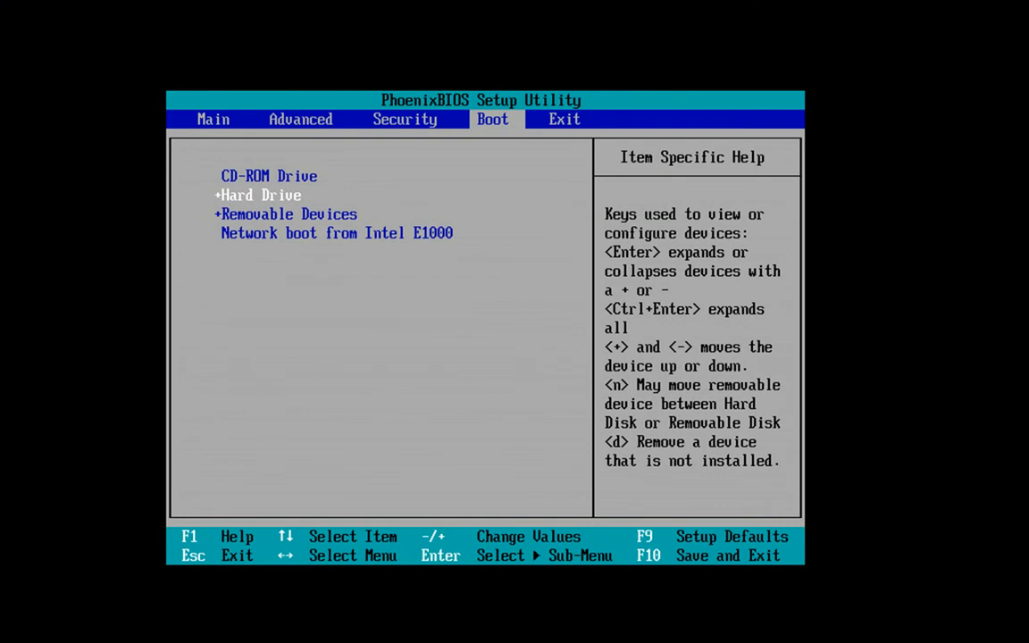
{"action": "key", "text": "plus"}
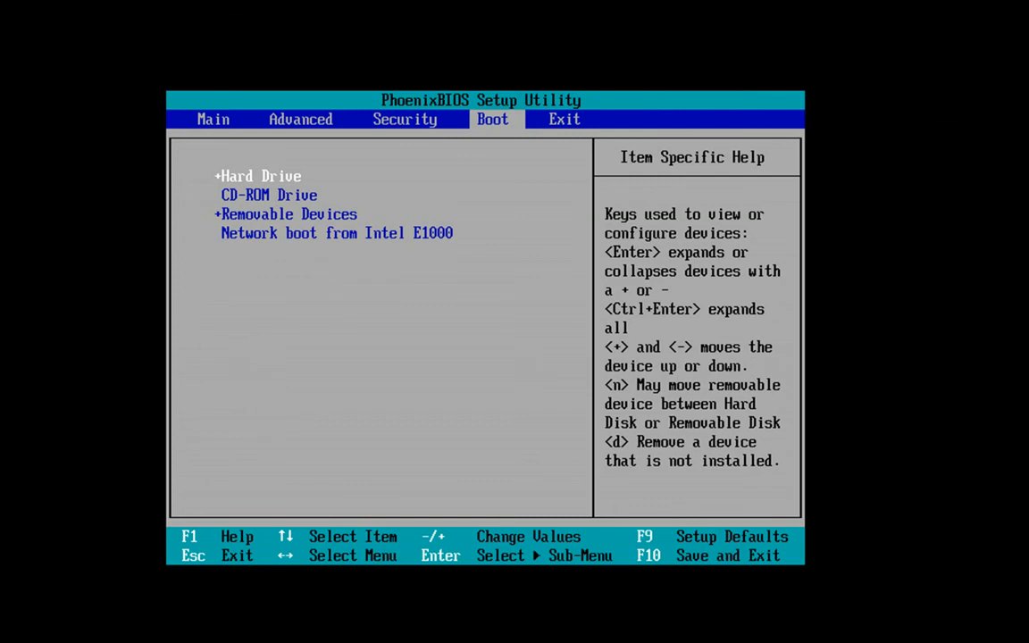
{"action": "key", "text": "F10"}
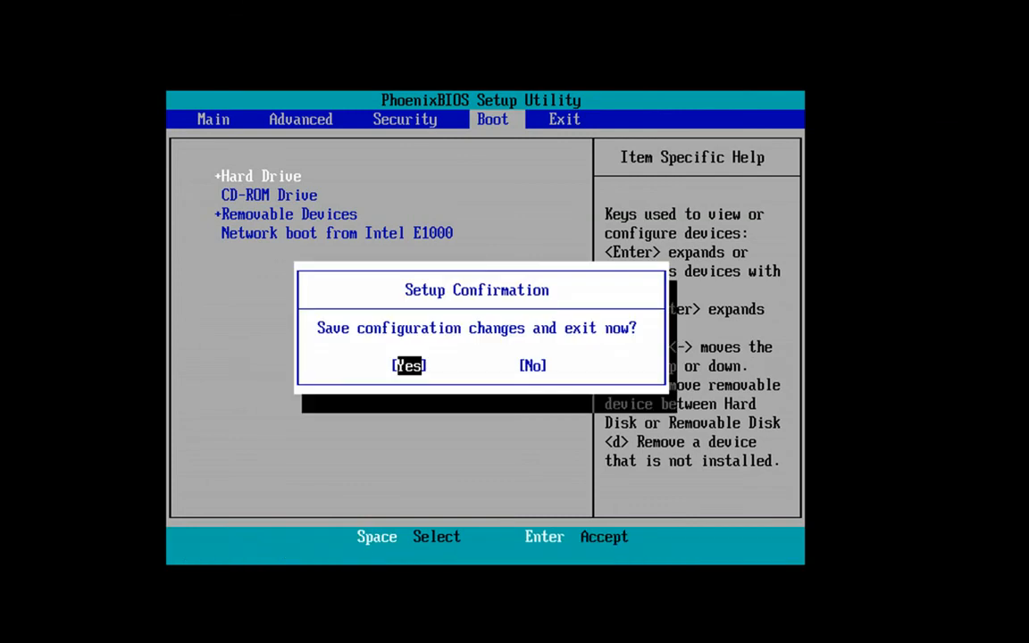
{"action": "key", "text": "Return"}
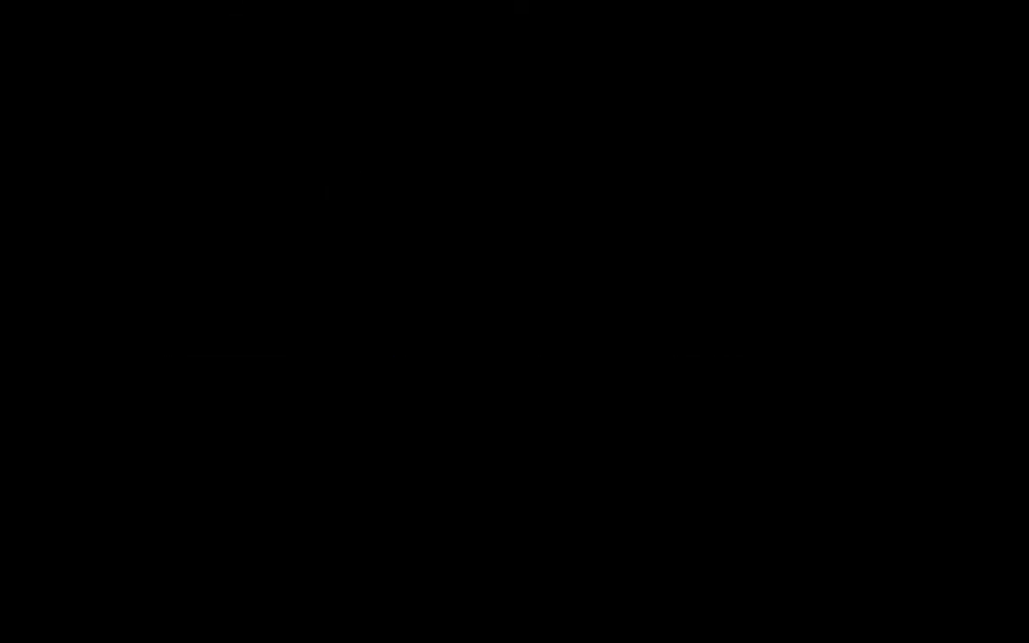